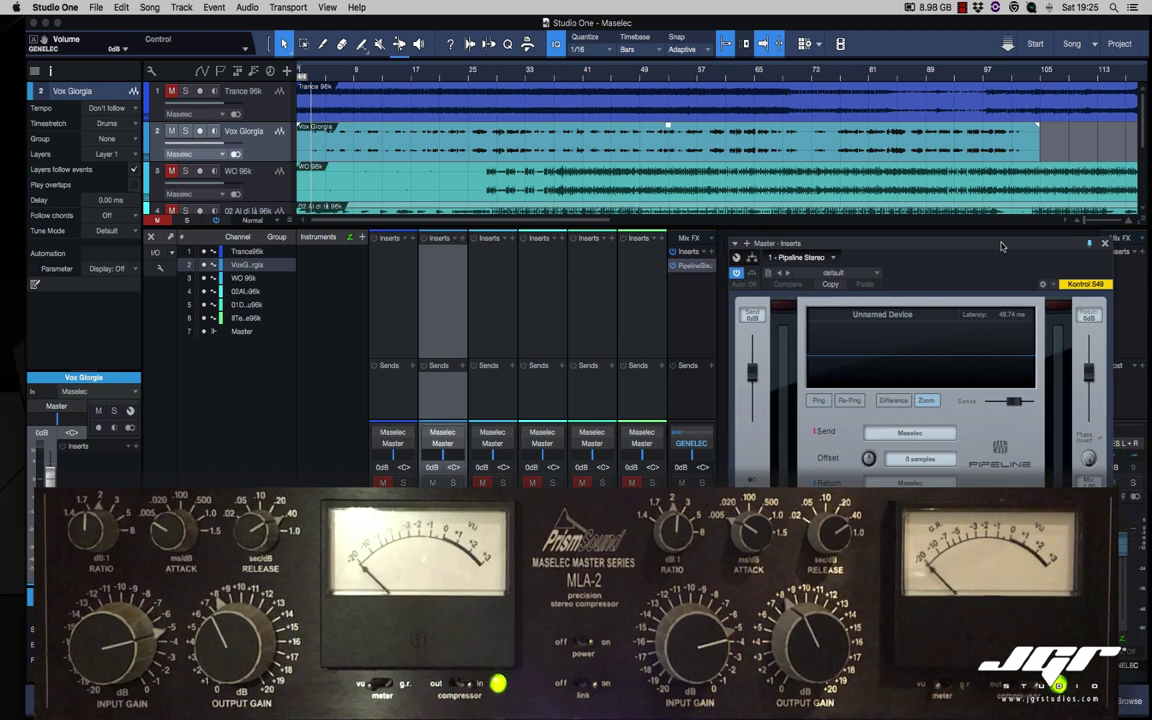
# Open the Master inserts' routing view and add a Splitter below Pipeline Stereo, set to Channel Split.
pyautogui.click(754, 260)
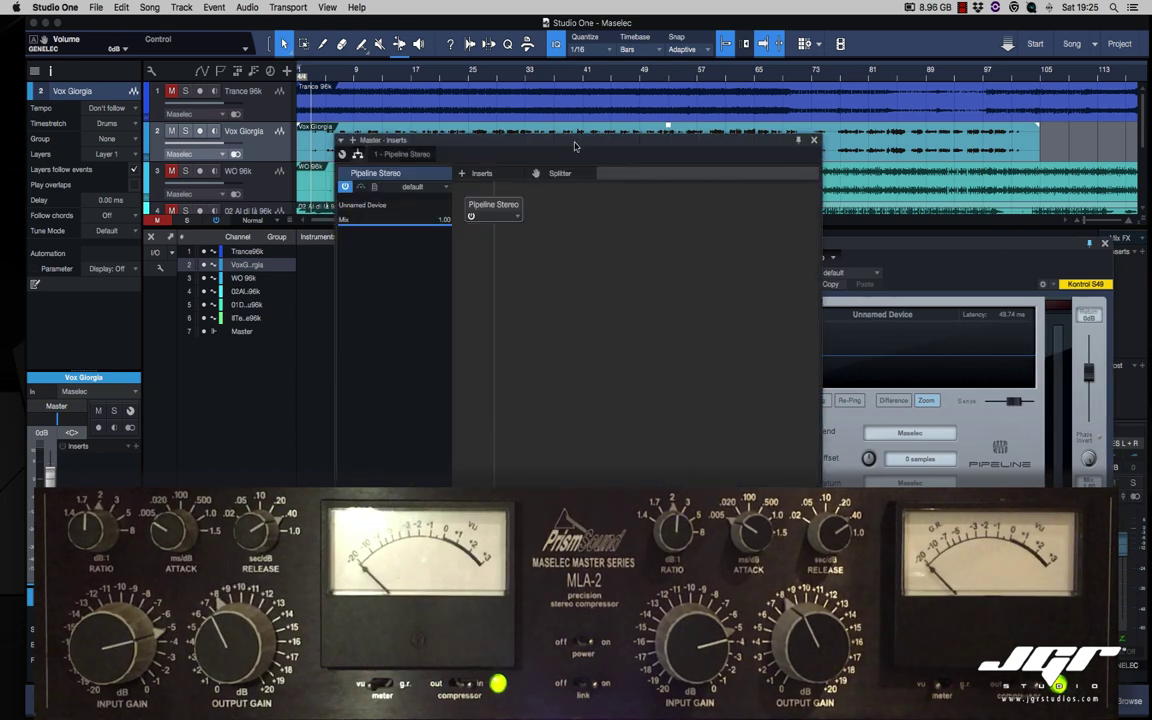
pyautogui.moveTo(575, 147); pyautogui.dragTo(471, 140)
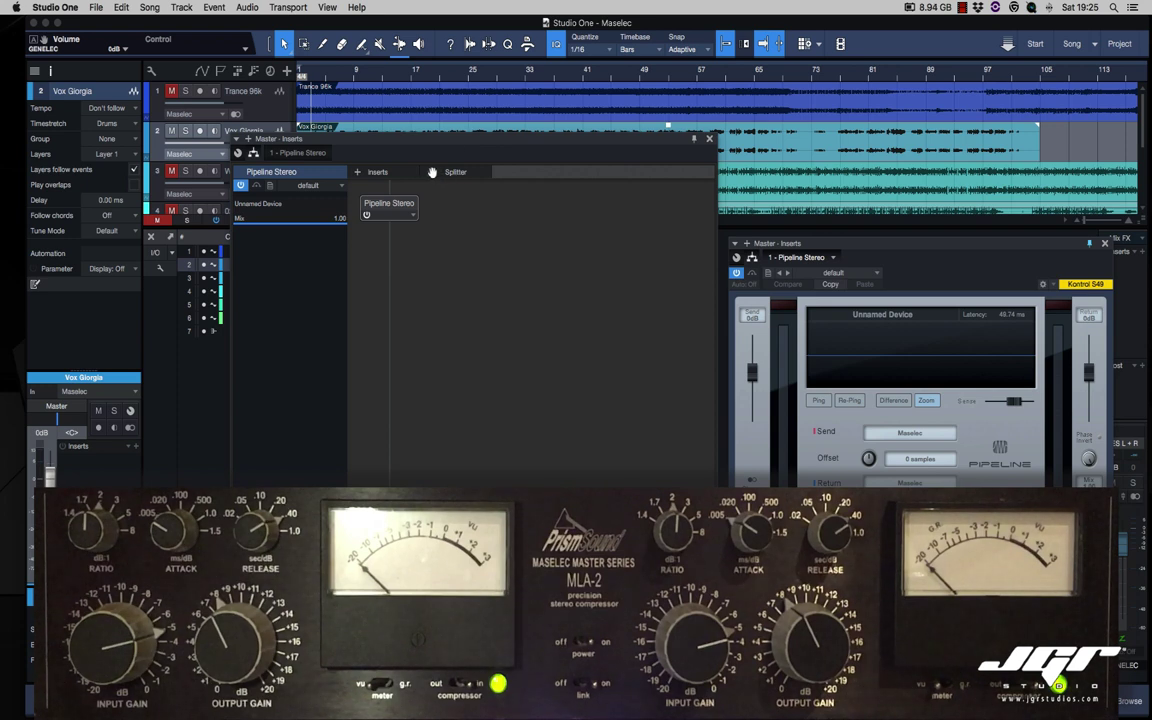
pyautogui.moveTo(432, 172); pyautogui.dragTo(447, 248)
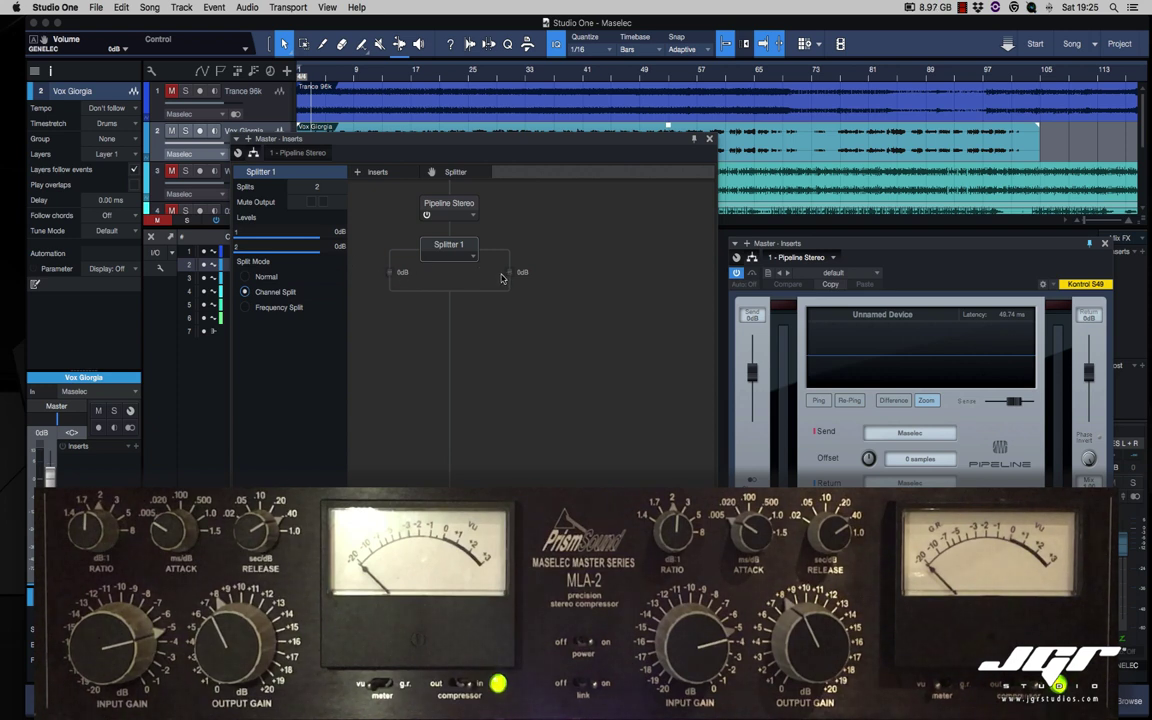
# Place a Mixtool at the start and end of the chain, and move Pipeline Stereo between the Splitter and the last Mixtool.
pyautogui.moveTo(450, 328); pyautogui.dragTo(454, 191)
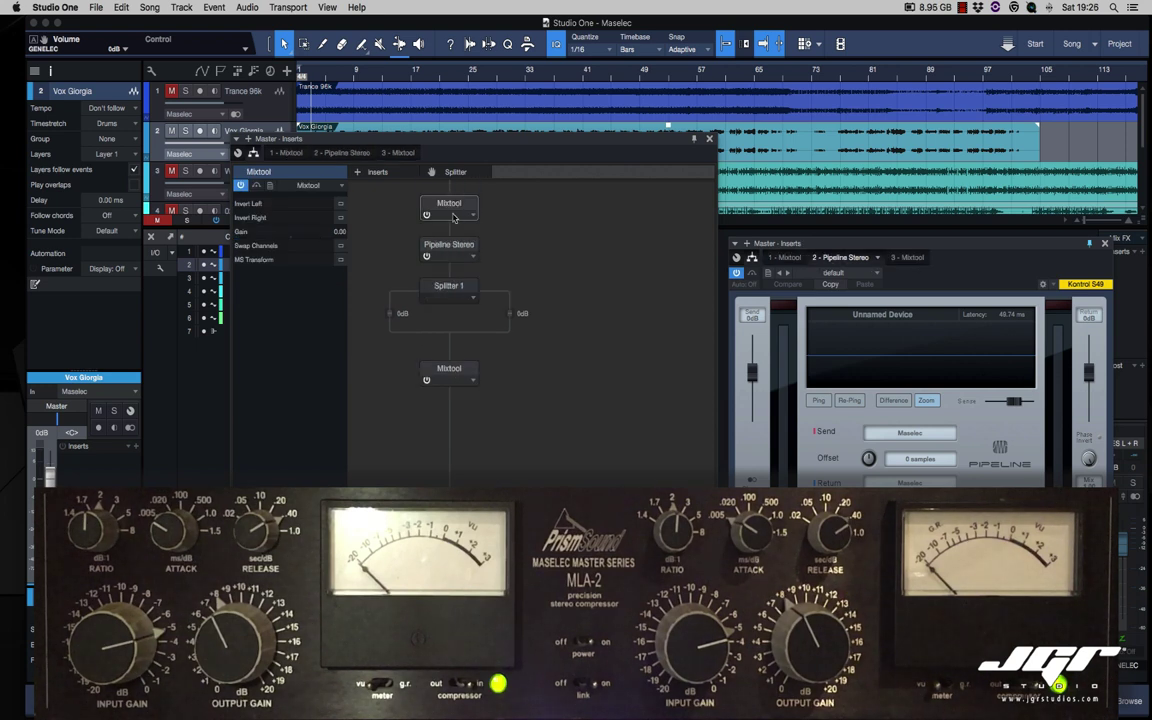
pyautogui.moveTo(449, 245); pyautogui.dragTo(448, 340)
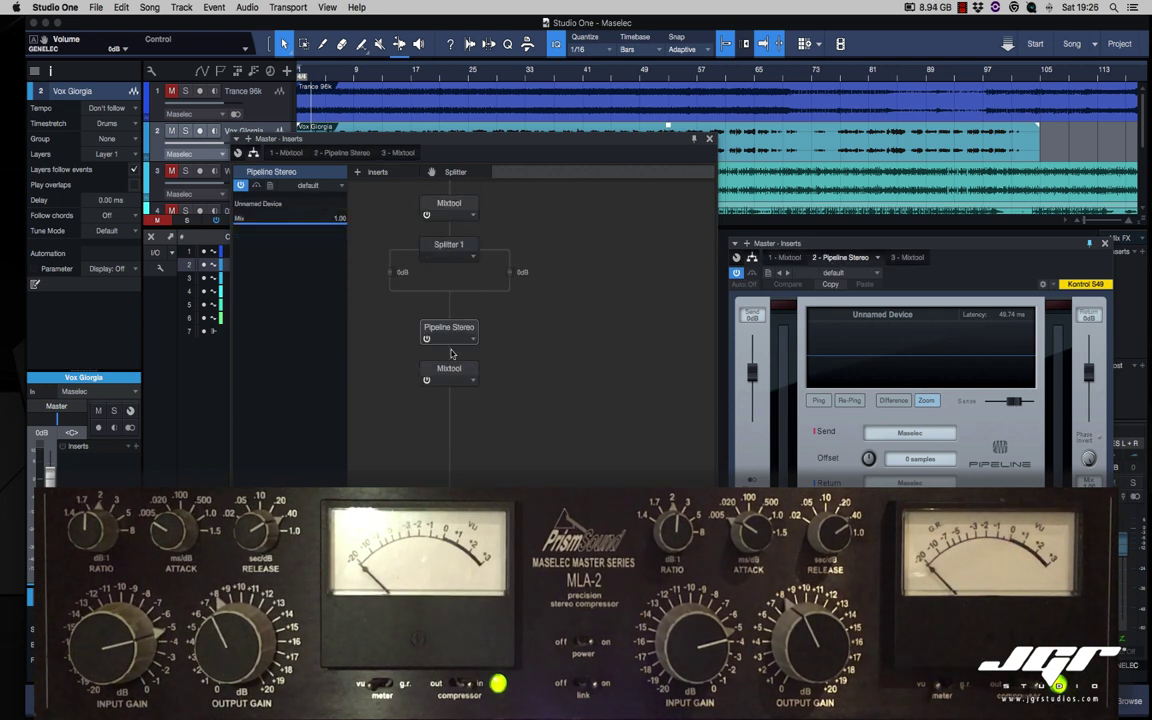
# Enable MS Transform on both the first and the last Mixtool in the Master chain.
pyautogui.doubleClick(450, 205)
pyautogui.click(391, 262)
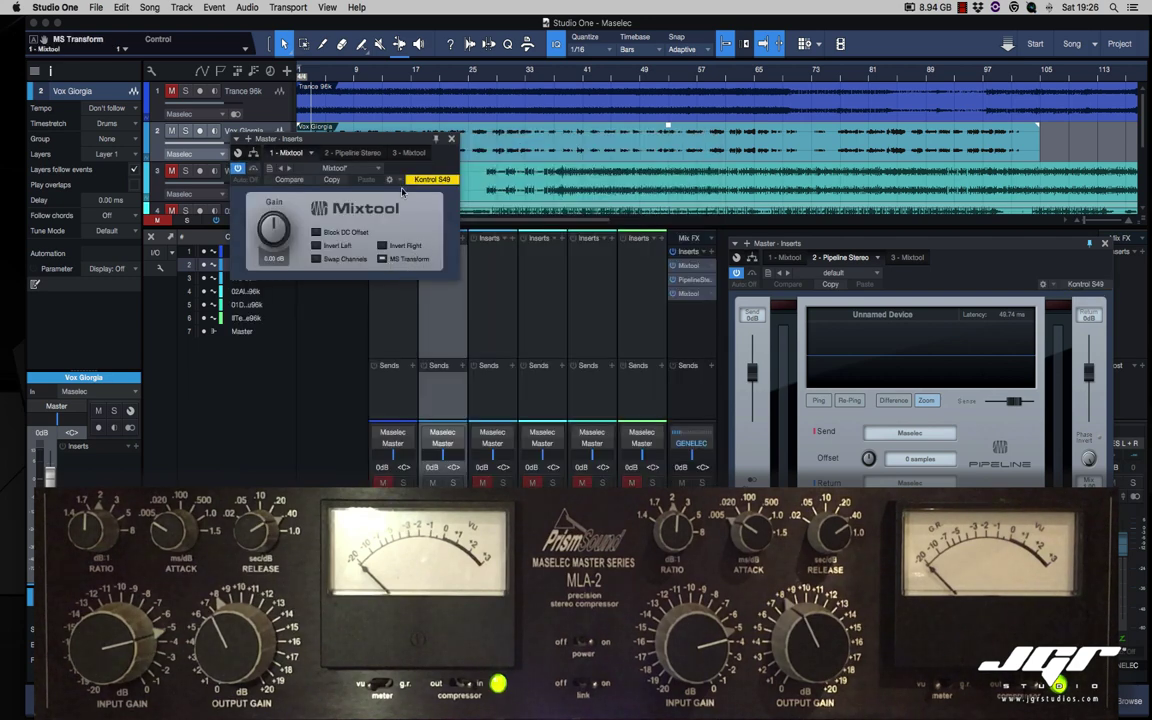
pyautogui.click(253, 155)
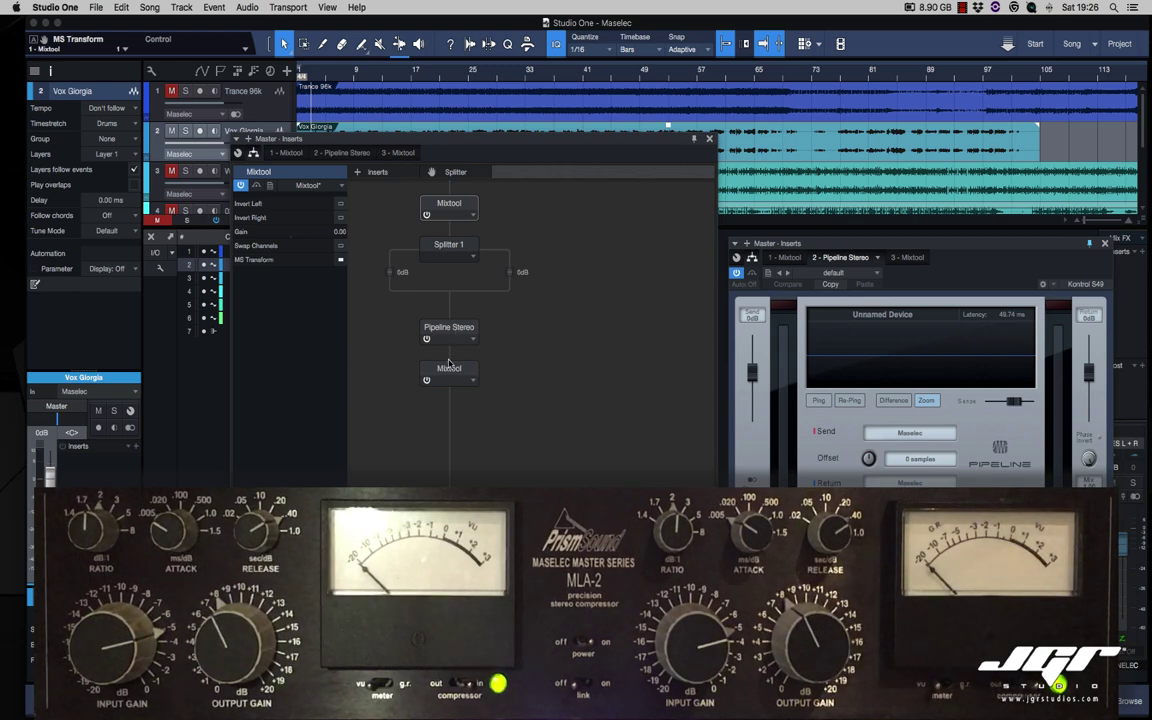
pyautogui.doubleClick(449, 370)
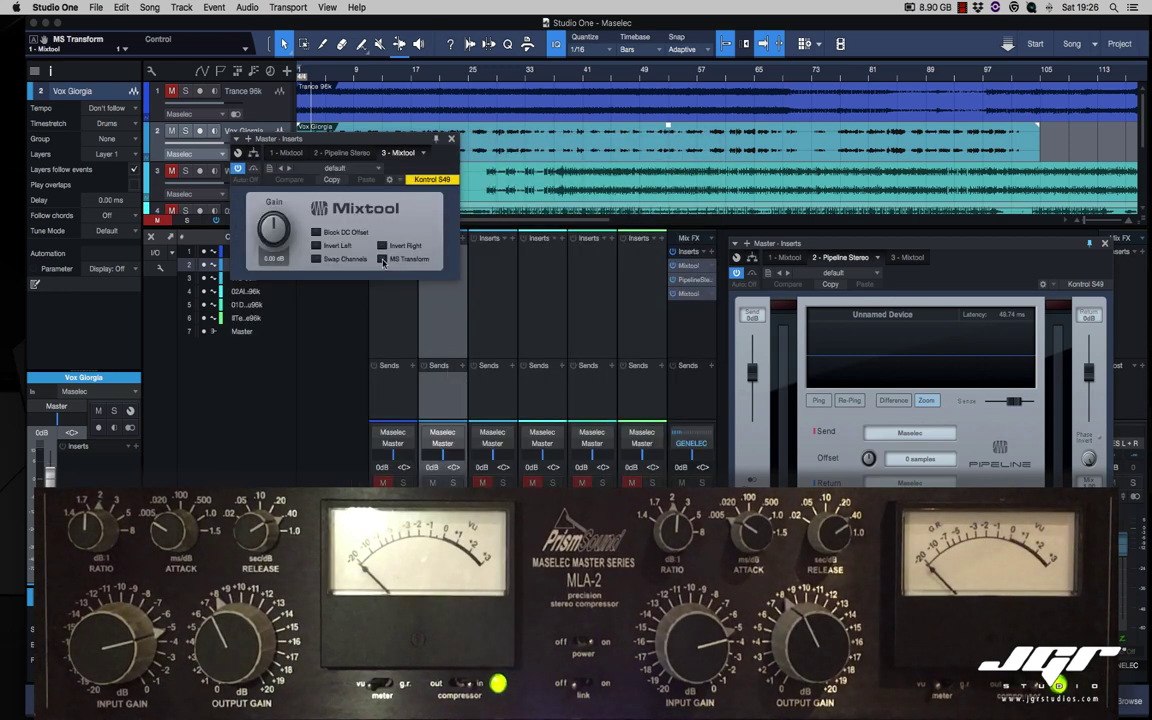
pyautogui.click(381, 259)
# Set the last Mixtool's gain to -6 dB.
pyautogui.doubleClick(273, 259)
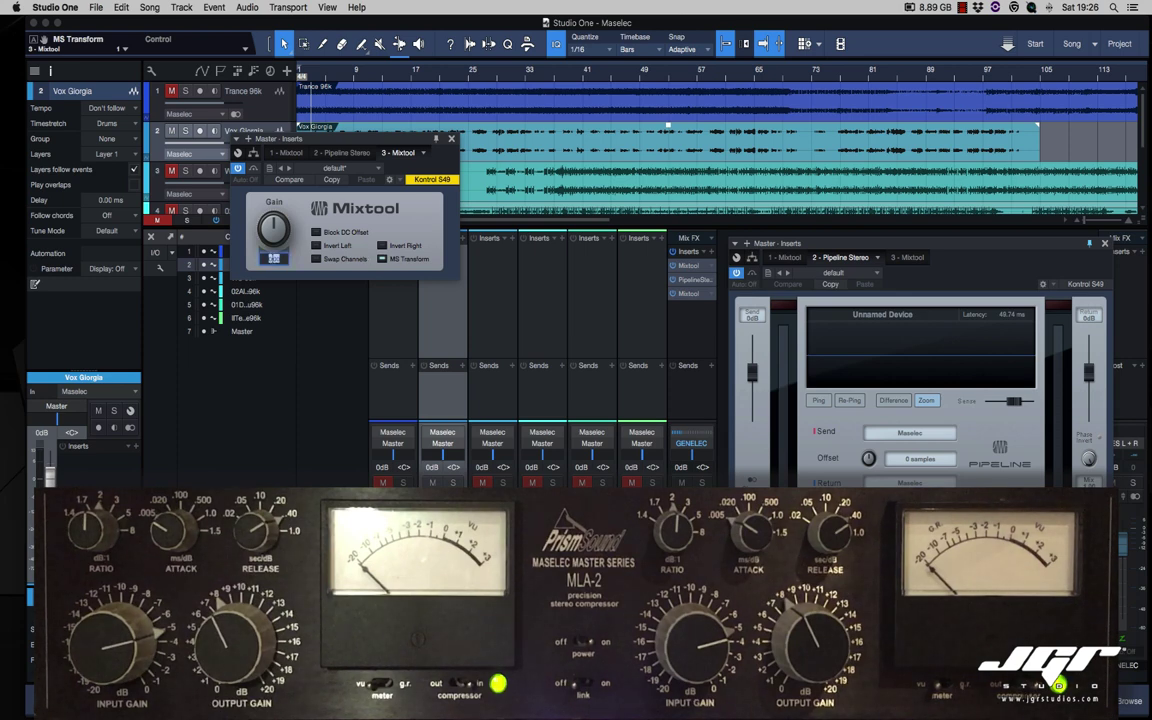
pyautogui.write('-4')
pyautogui.press('Return')
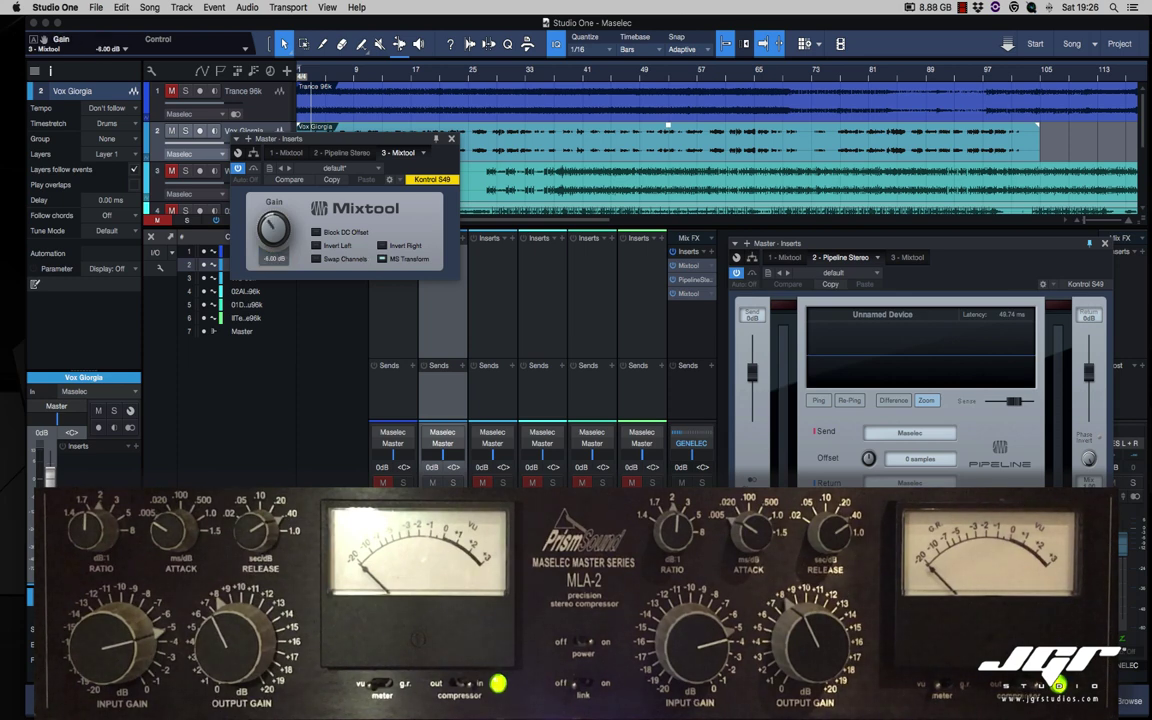
# Set the last Mixtool's gain to 6 dB and close its window.
pyautogui.doubleClick(273, 259)
pyautogui.write('6')
pyautogui.press('Return')
pyautogui.click(451, 140)
pyautogui.scroll(-3, 668, 124)
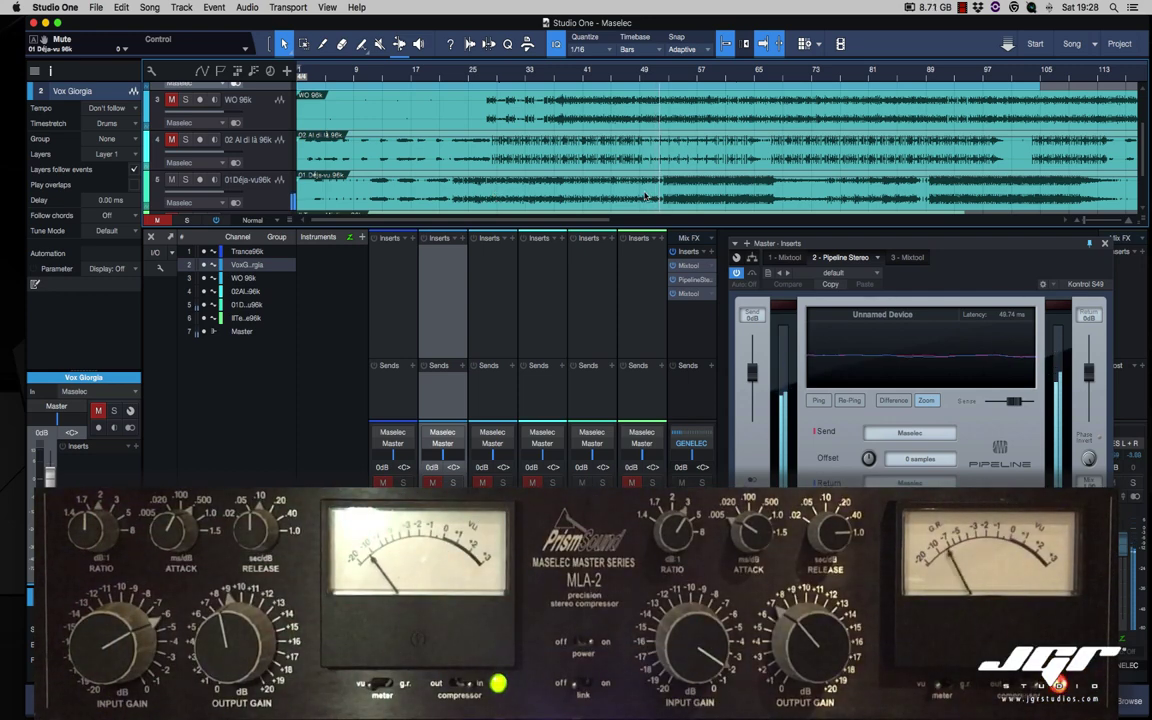
# Find Pro EQ with the search term "eq", add it to the Master chain and place it on the Splitter's second branch.
pyautogui.click(752, 258)
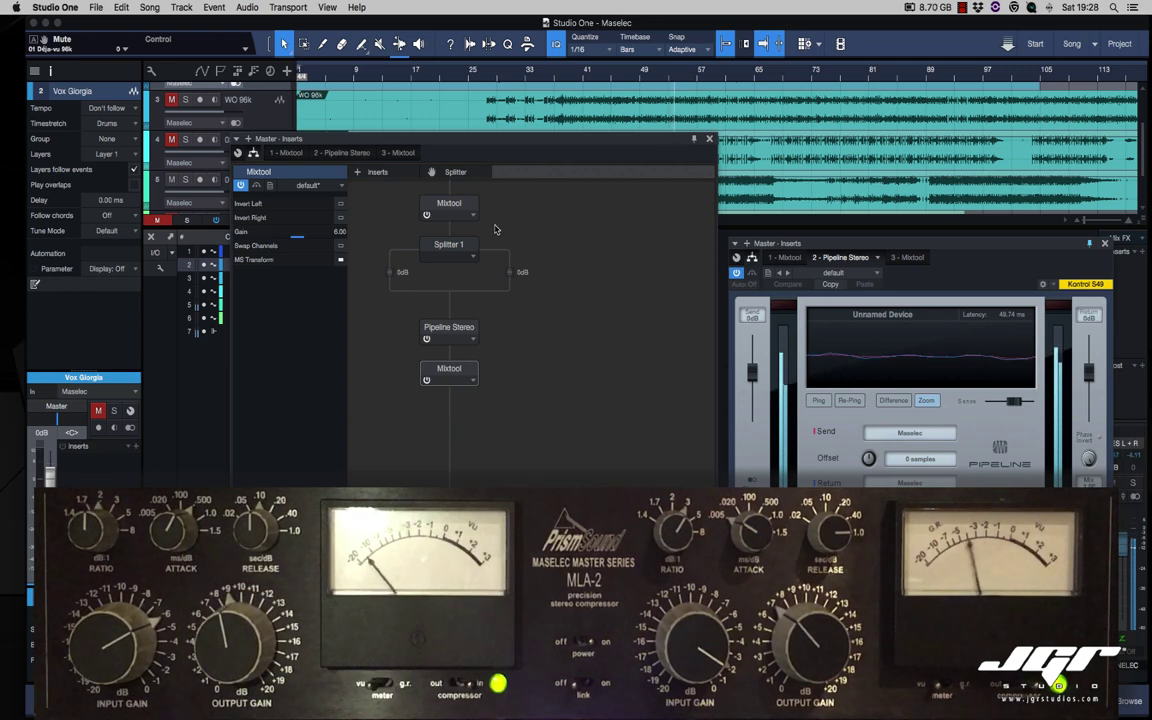
pyautogui.click(357, 171)
pyautogui.click(394, 203)
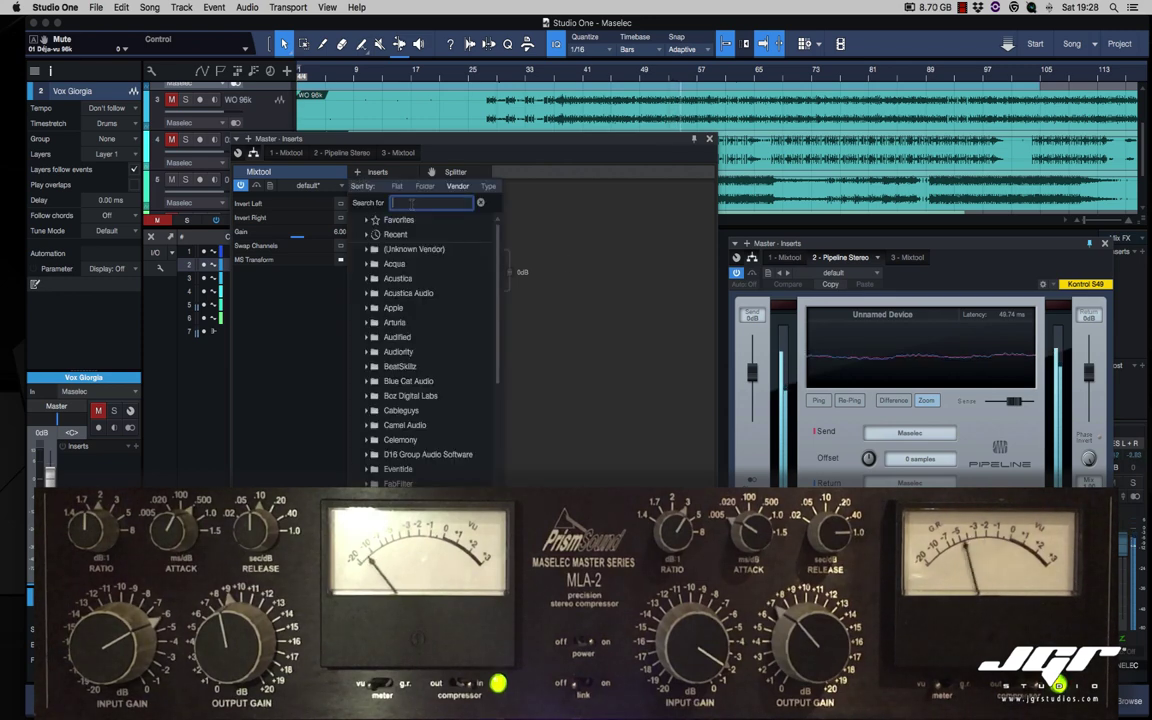
pyautogui.write('eq')
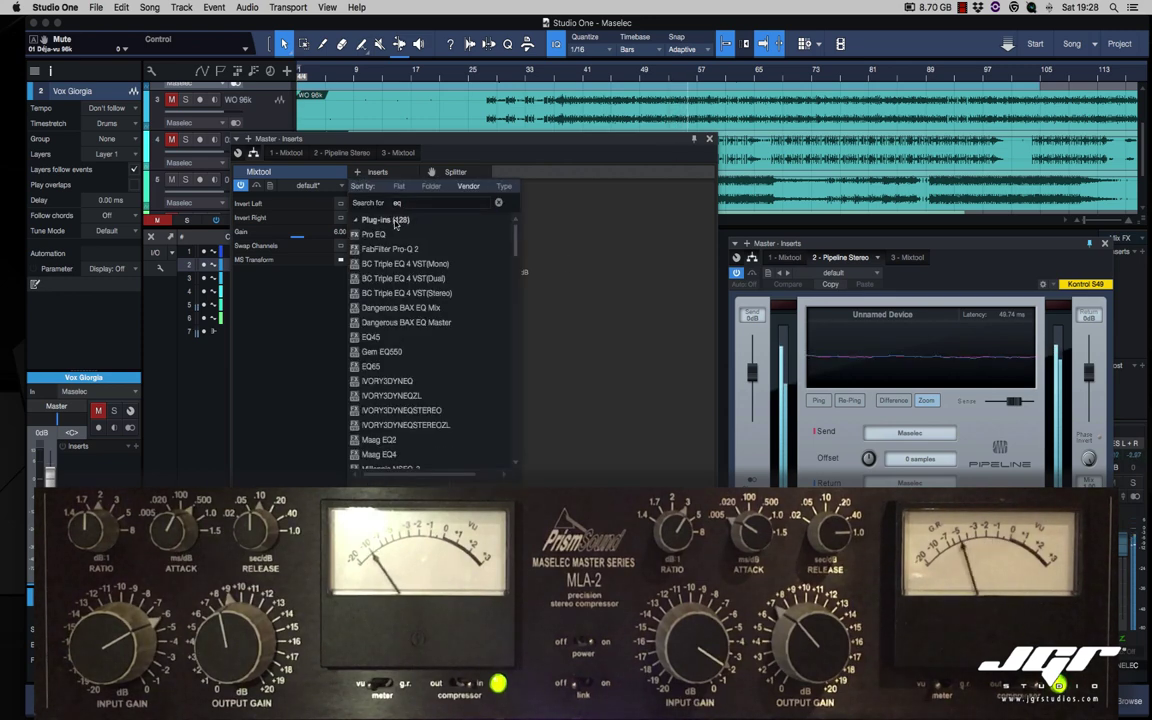
pyautogui.click(410, 236)
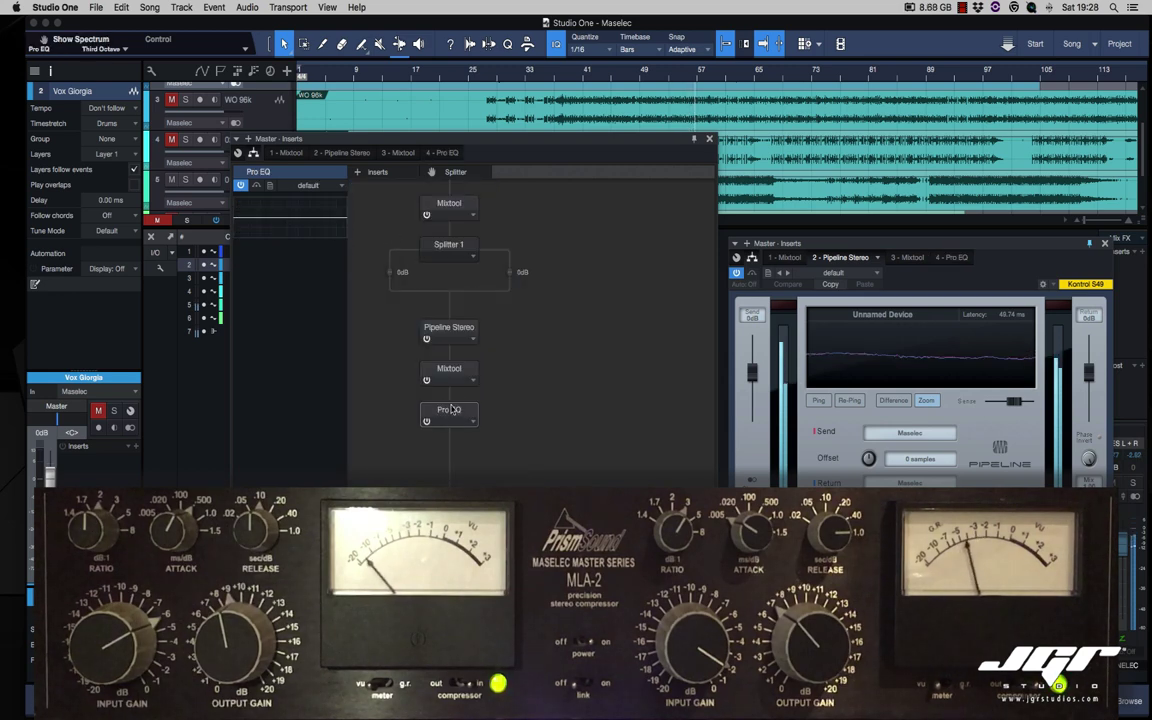
pyautogui.moveTo(440, 406); pyautogui.dragTo(511, 264)
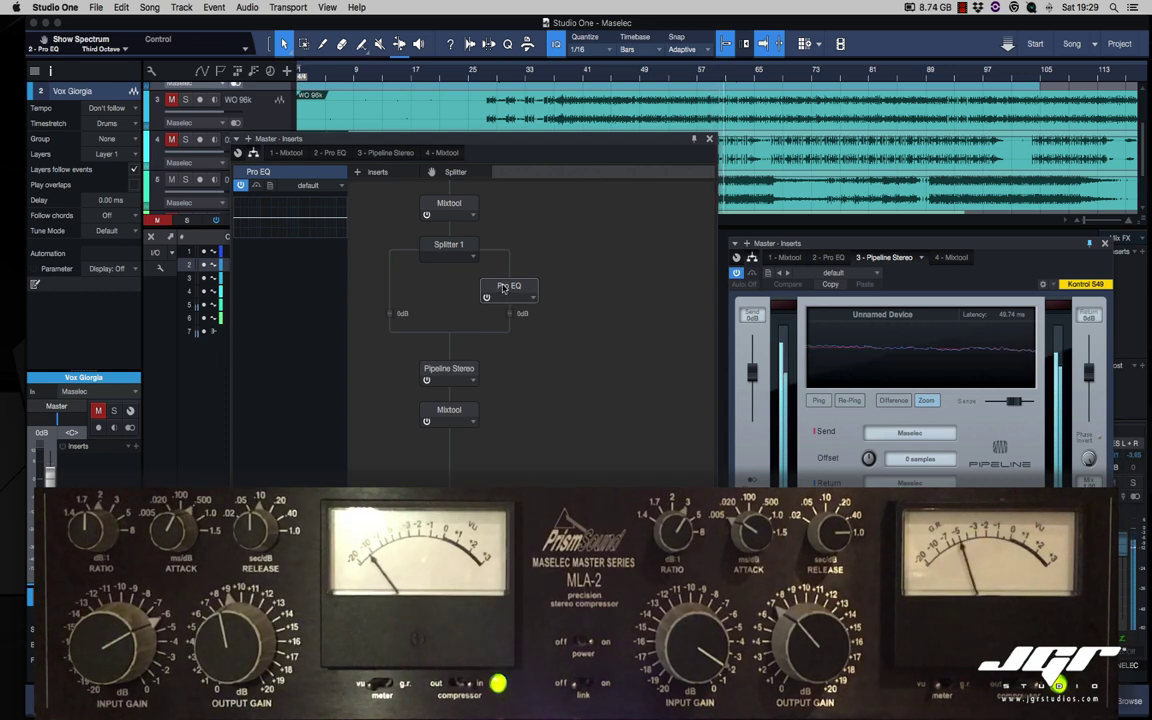
# Add a low cut at about 191 Hz in the Pro EQ on the Splitter's second branch.
pyautogui.click(255, 222)
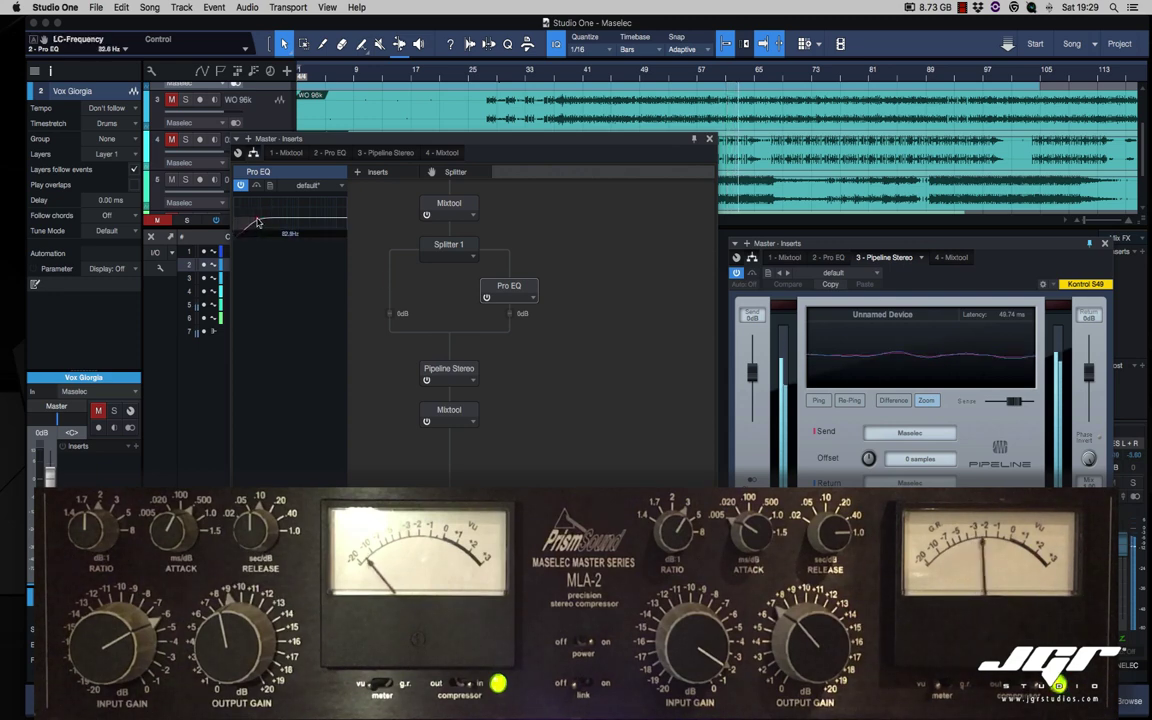
pyautogui.moveTo(256, 222); pyautogui.dragTo(261, 221)
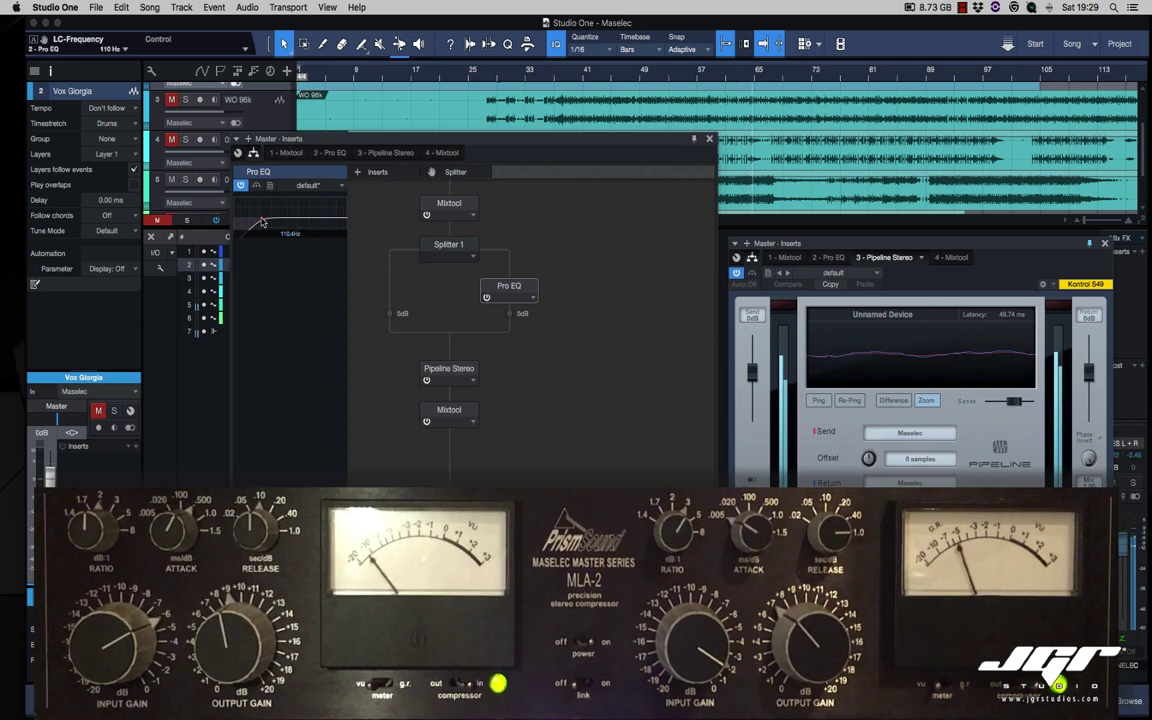
pyautogui.moveTo(262, 221); pyautogui.dragTo(270, 223)
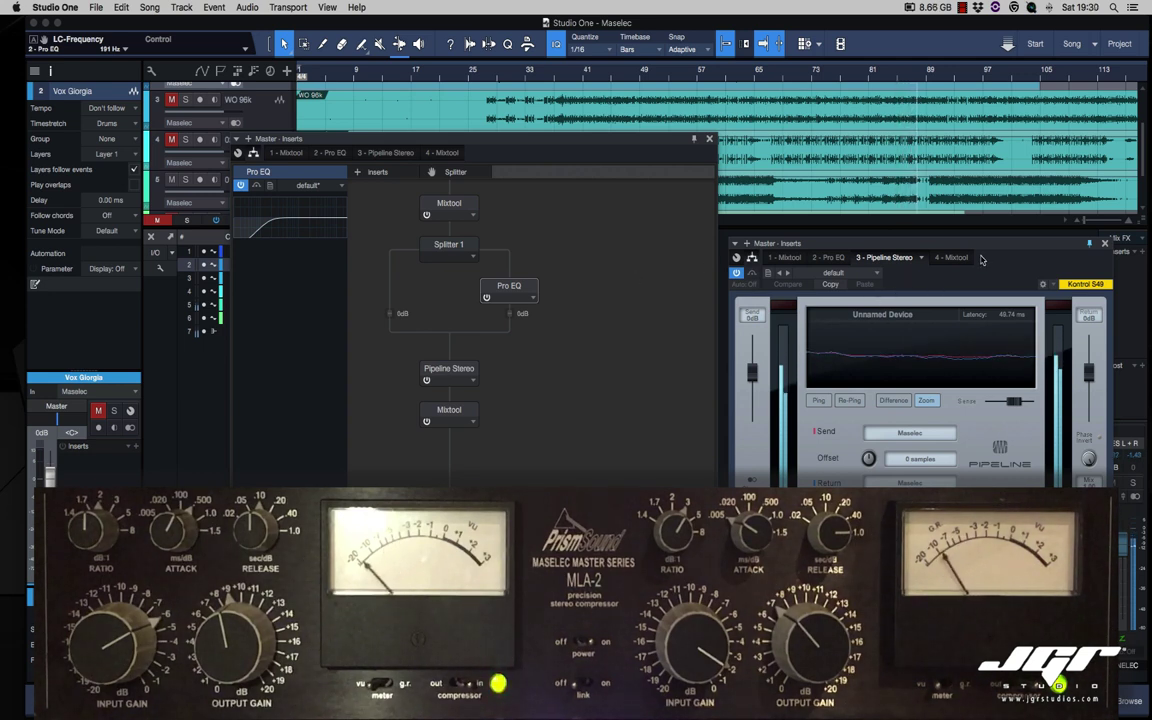
# Reposition the Pipeline Stereo window to reveal its full controls and lower the GENELEC output volume to about -13.1 dB.
pyautogui.moveTo(1005, 245); pyautogui.dragTo(1008, 133)
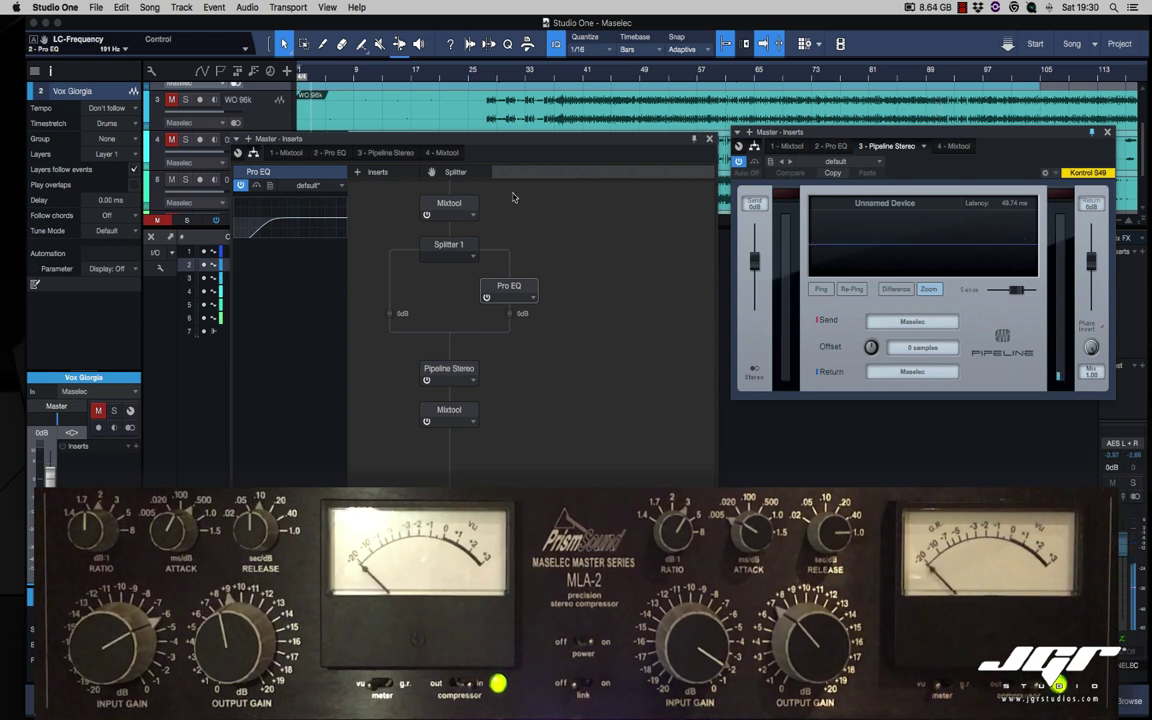
pyautogui.scroll(2, 192, 208)
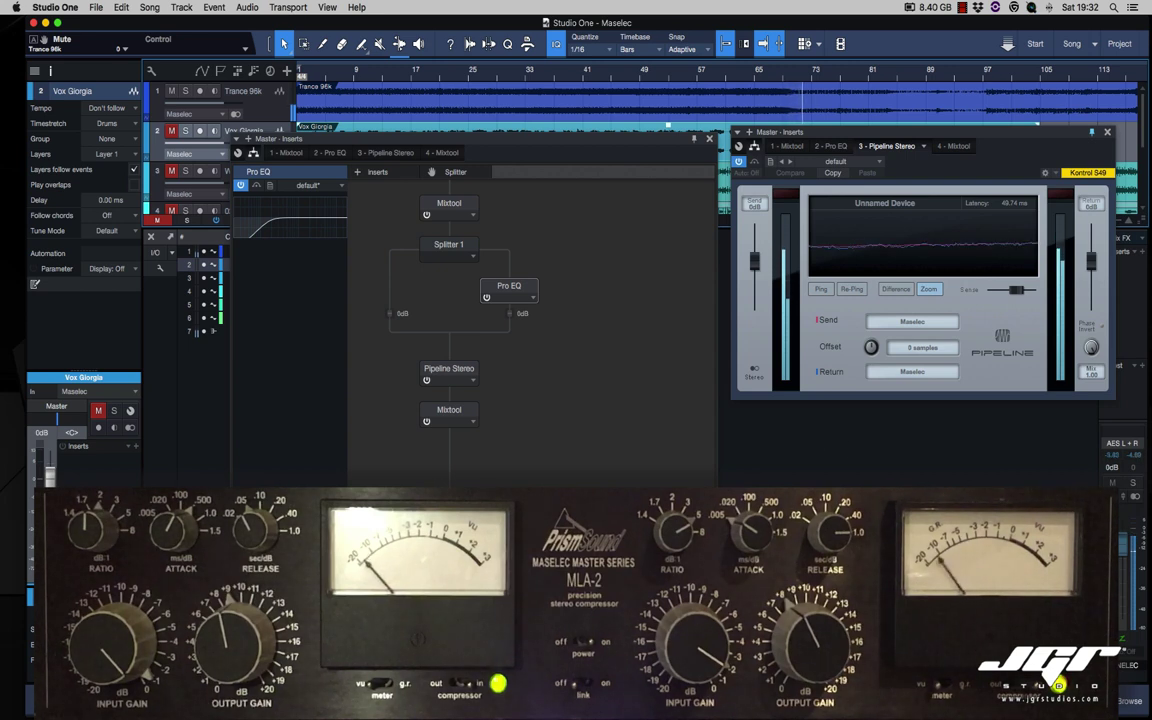
pyautogui.moveTo(1122, 545); pyautogui.dragTo(1122, 567)
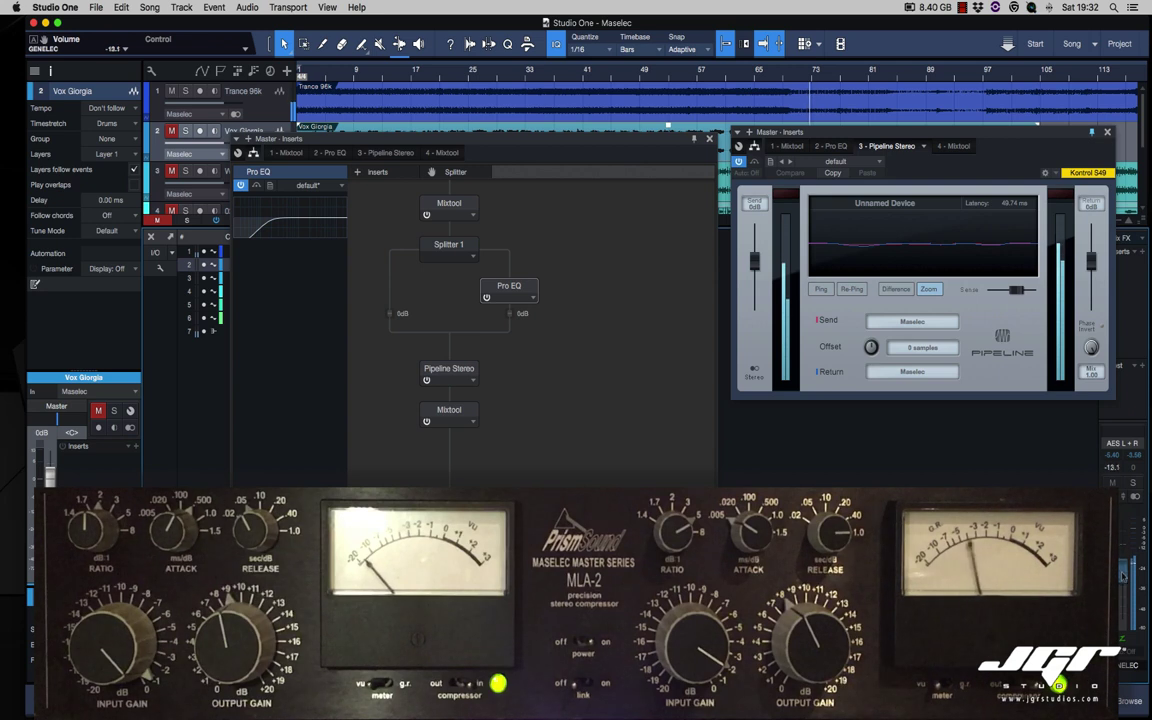